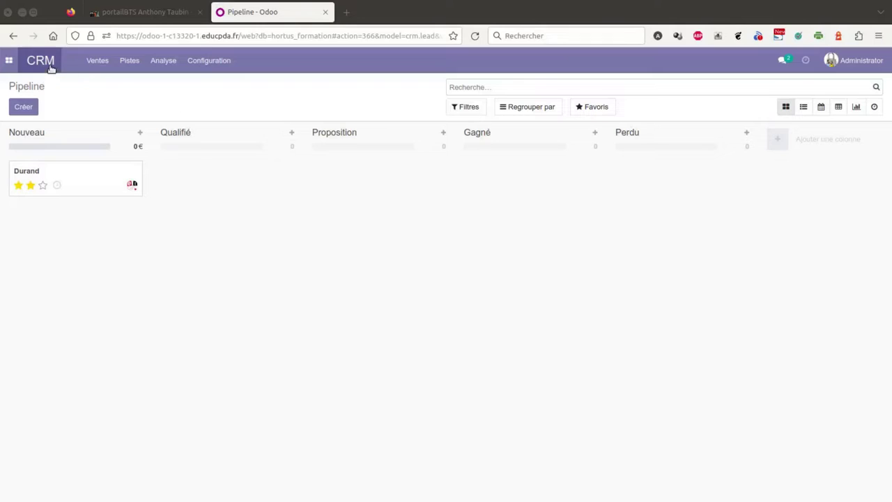
- Reload the pipeline, remove the Mon Pipeline filter, and colour the Durand card red
left_click(47, 63)
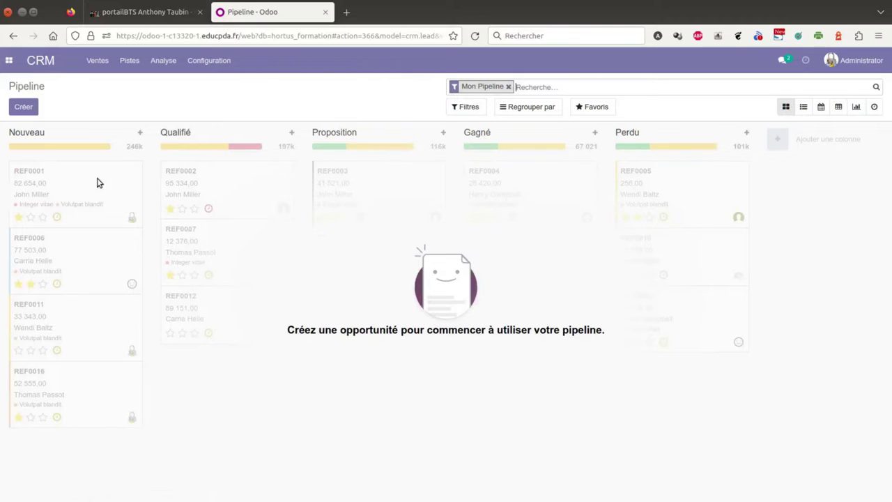
left_click(509, 86)
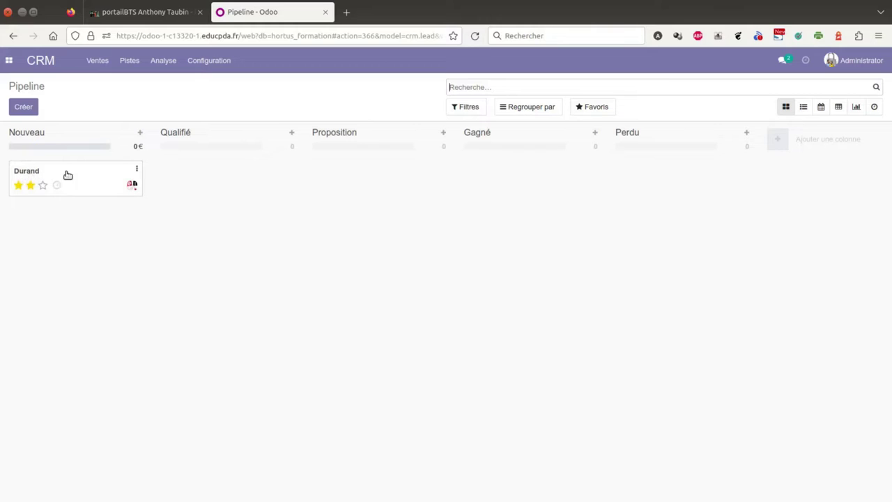
left_click(138, 170)
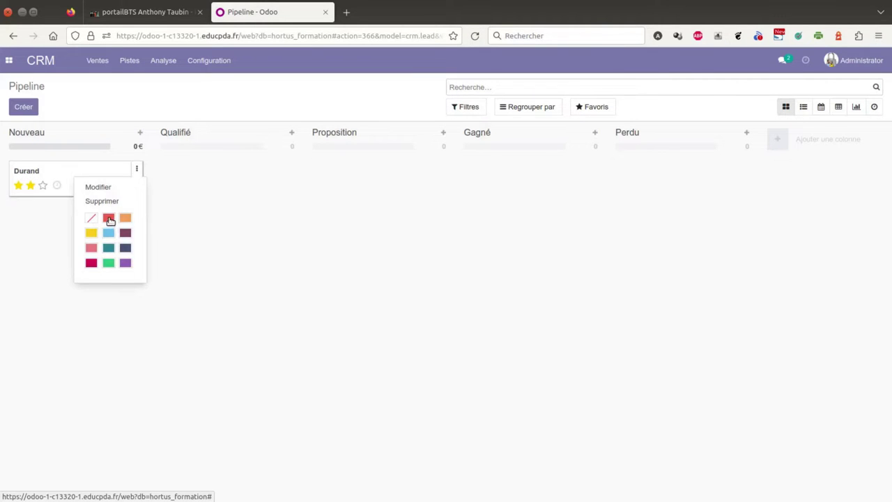
left_click(108, 218)
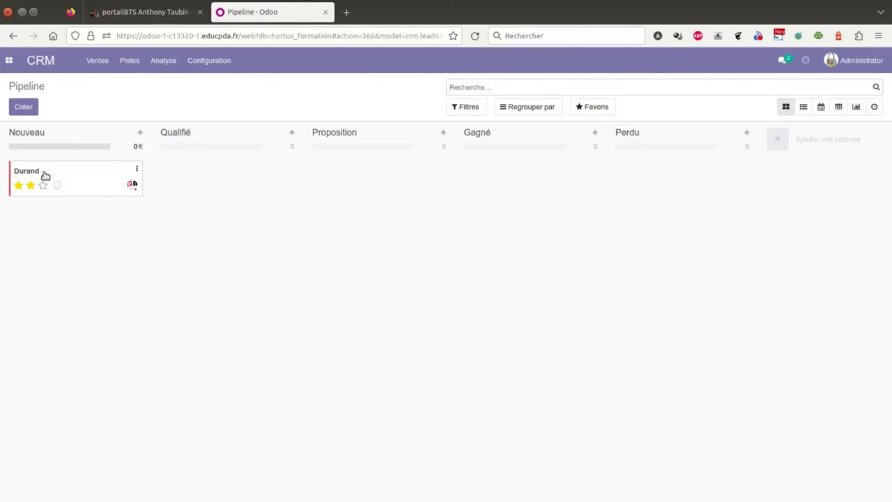
- Open the Durand opportunity's full record from its card
left_click(138, 170)
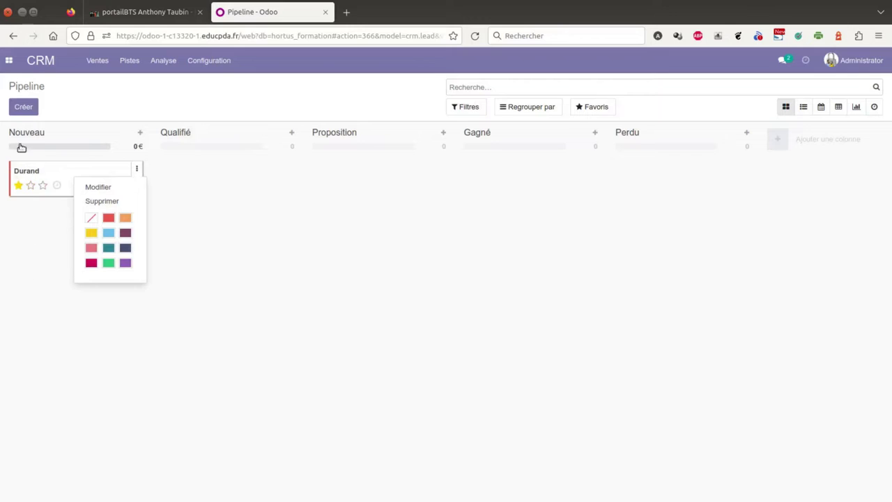
left_click(85, 171)
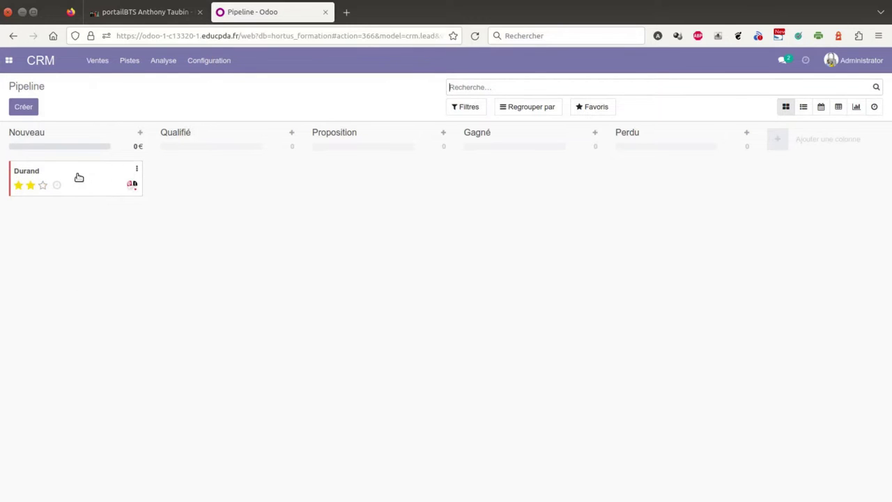
left_click(137, 171)
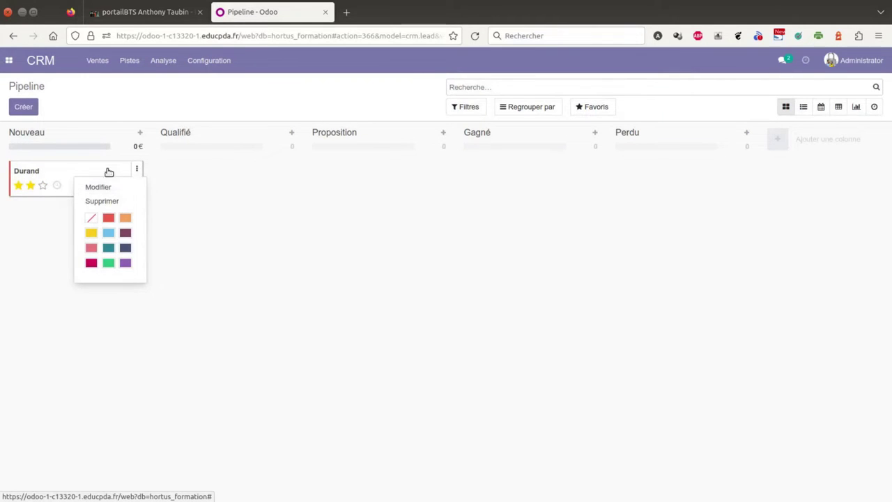
left_click(50, 176)
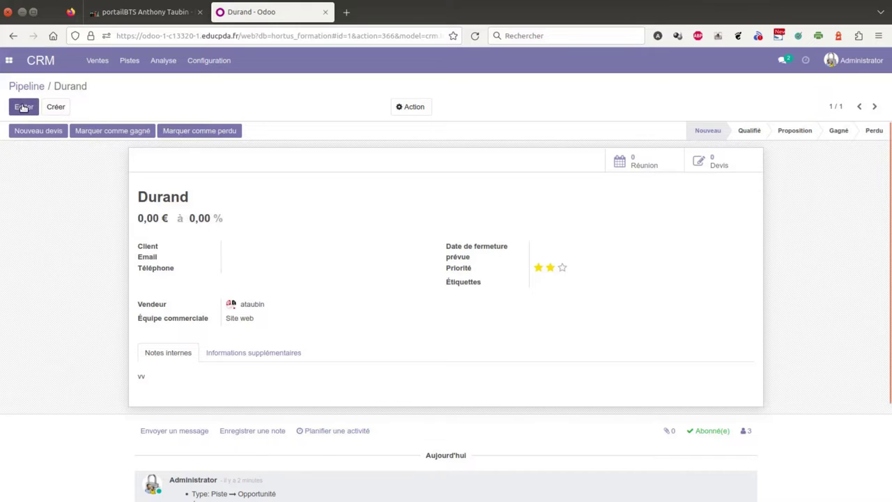
- Put the opportunity in edit mode and enter the contact's e-mail address
left_click(23, 106)
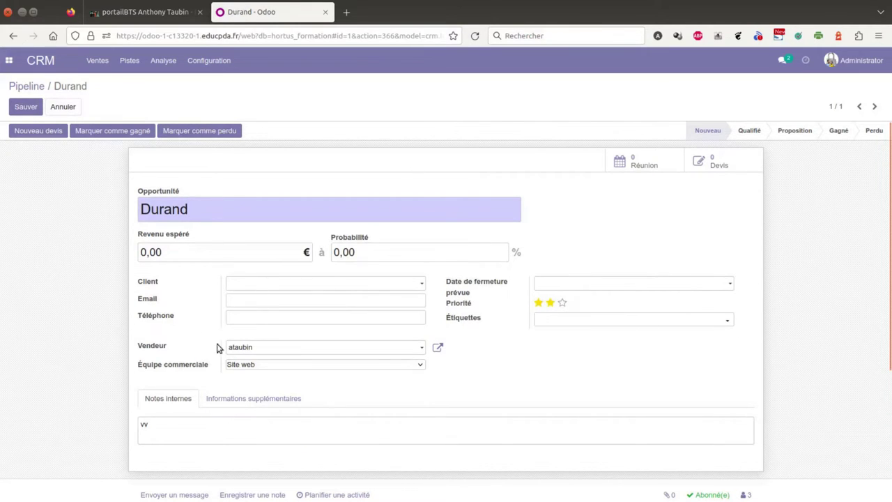
left_click(232, 300)
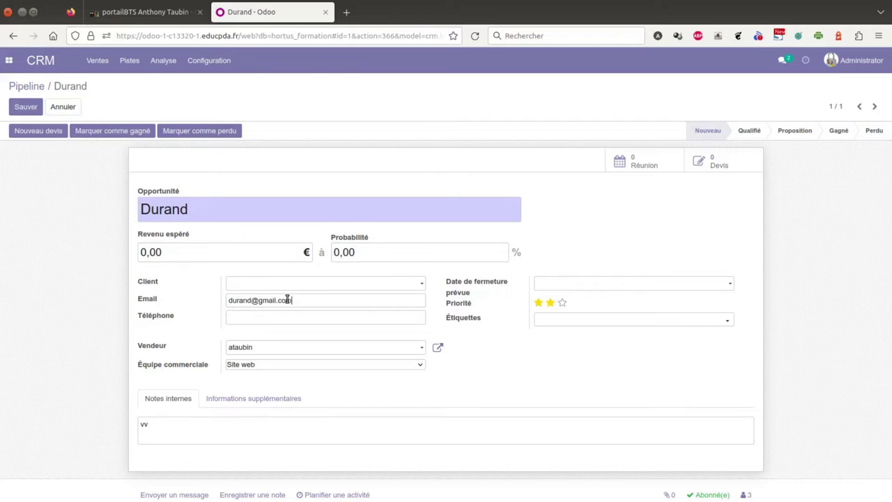
- Set the expected closing date to 22 March 2023, leaving the tags empty
left_click(579, 282)
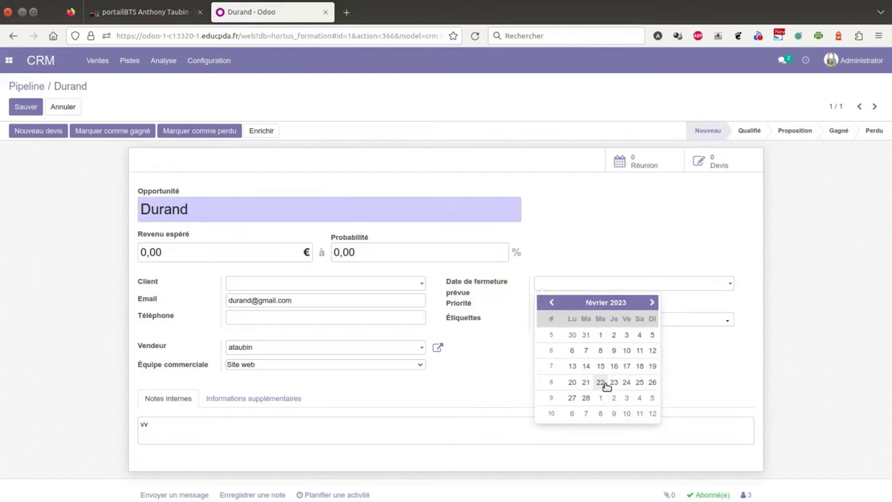
scroll(606, 386, "down", 1)
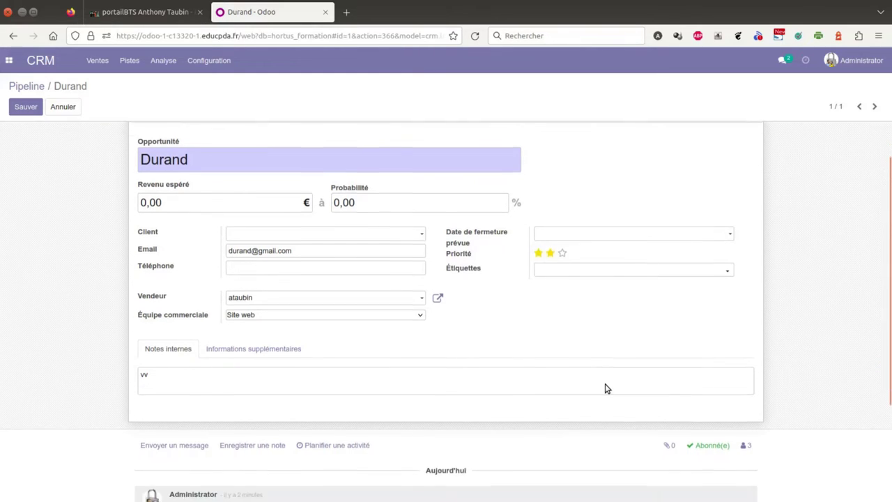
left_click(588, 237)
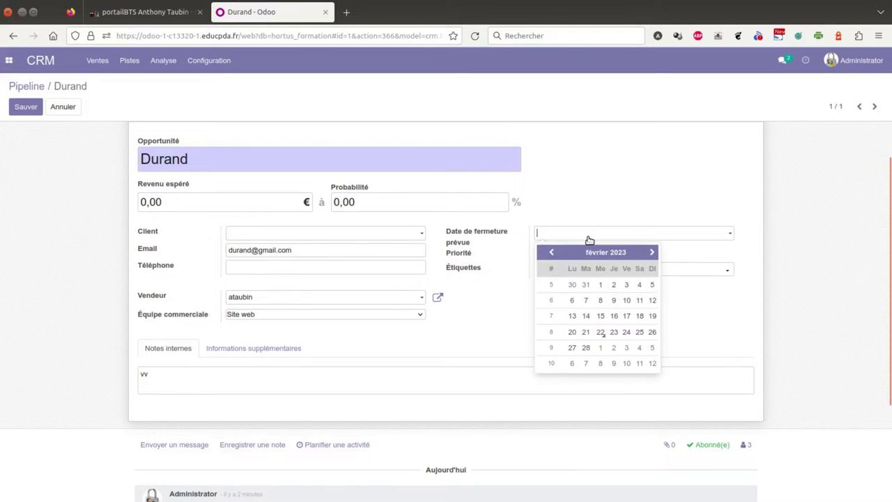
left_click(651, 252)
left_click(600, 332)
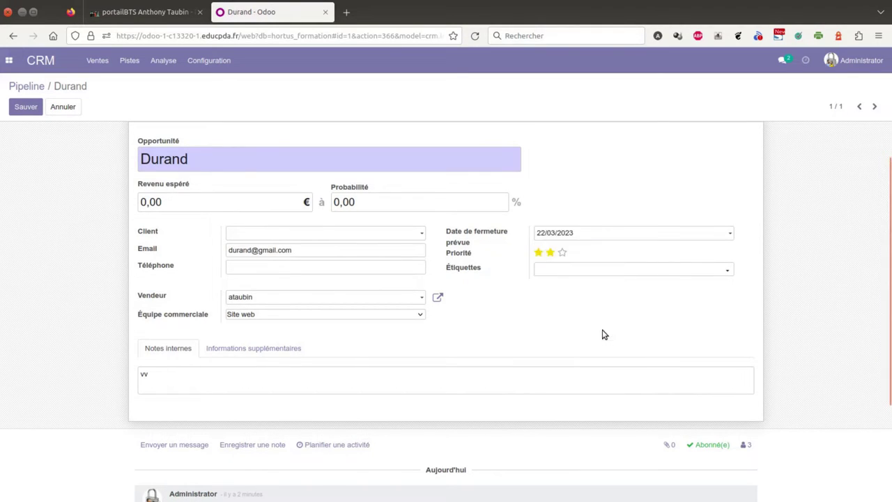
left_click(588, 277)
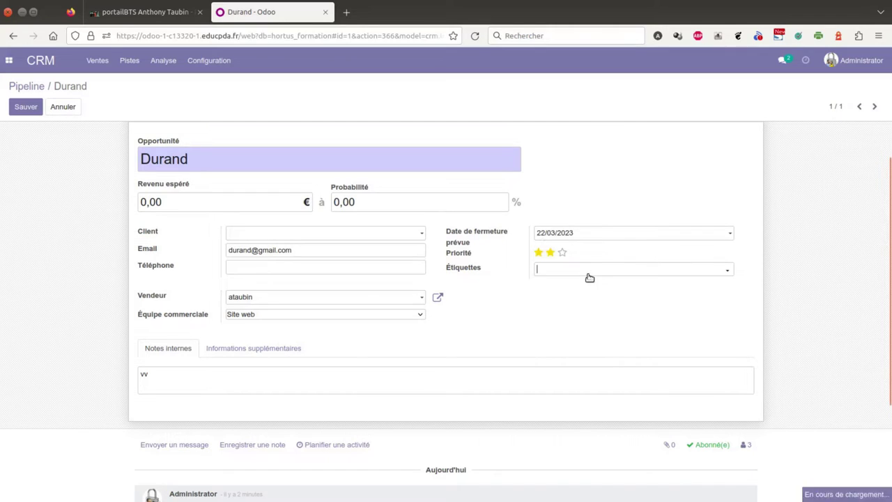
left_click(501, 273)
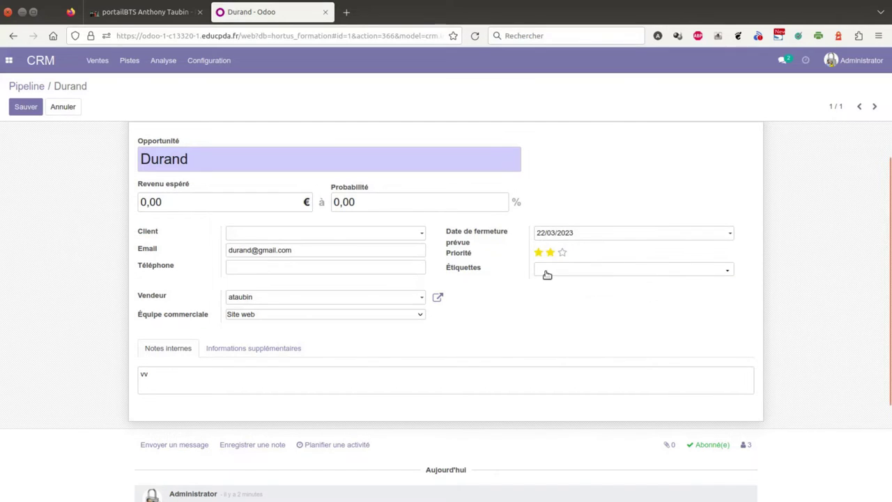
mouse_move(460, 270)
scroll(425, 324, "down", 4)
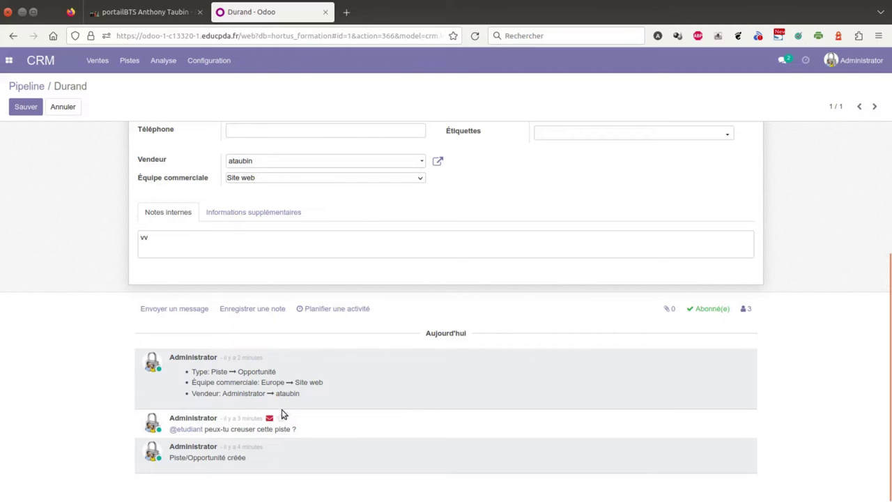
scroll(457, 399, "up", 3)
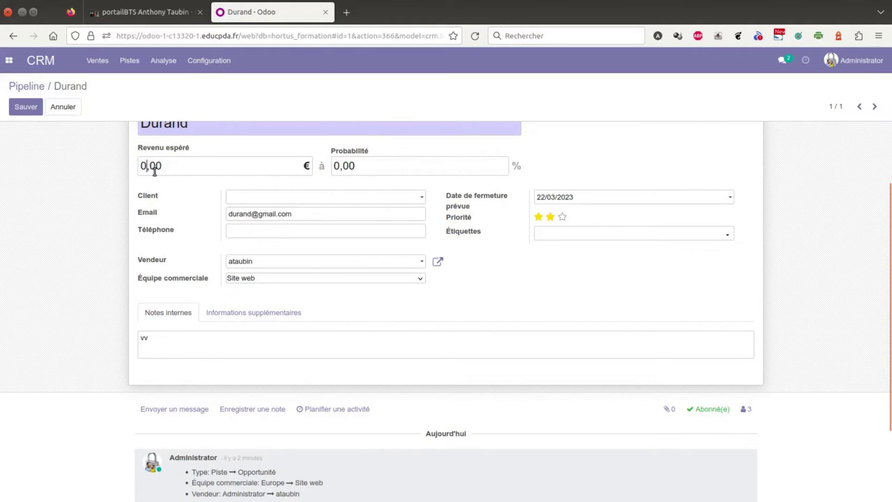
- Rename the opportunity to 'Durand moto bineuse' and enter 500 as expected revenue
key("BackSpace")
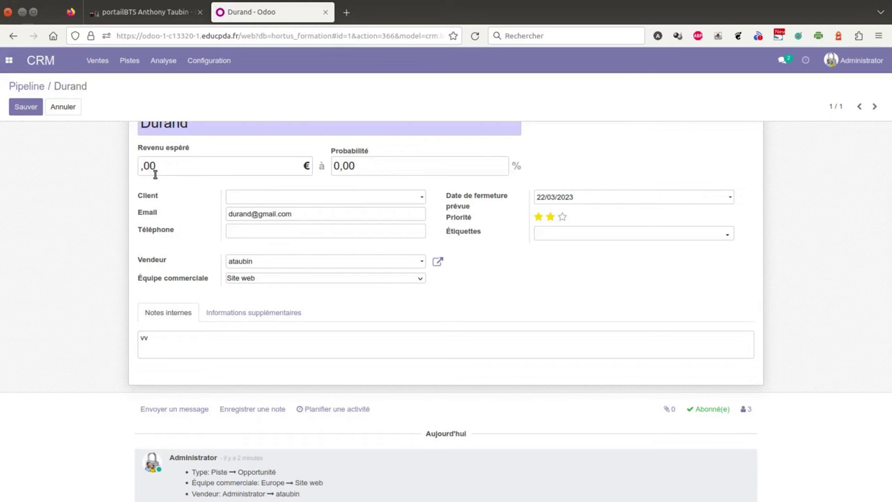
scroll(181, 191, "up", 2)
left_click(209, 209)
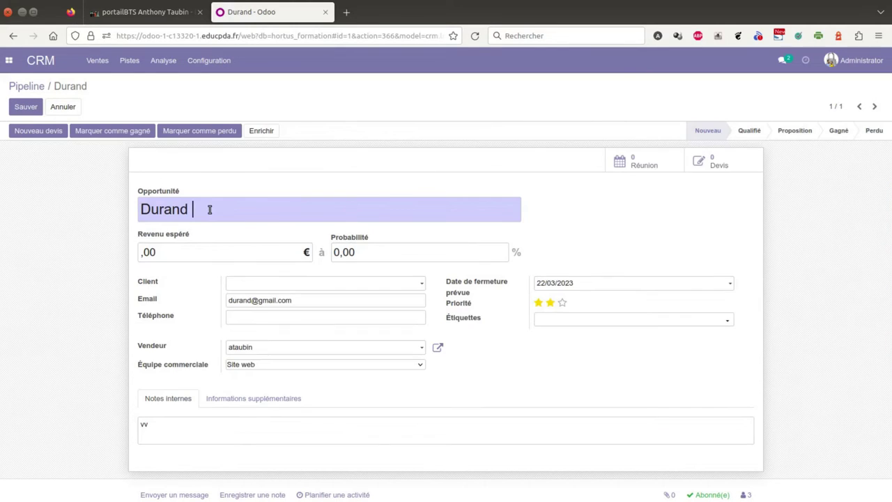
type("moto bineuse")
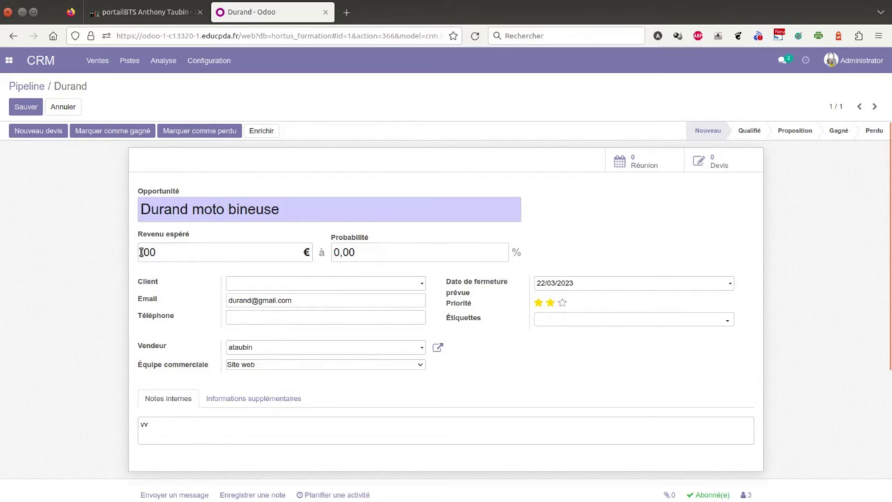
type("500")
- Set the probability to 60%
double_click(348, 251)
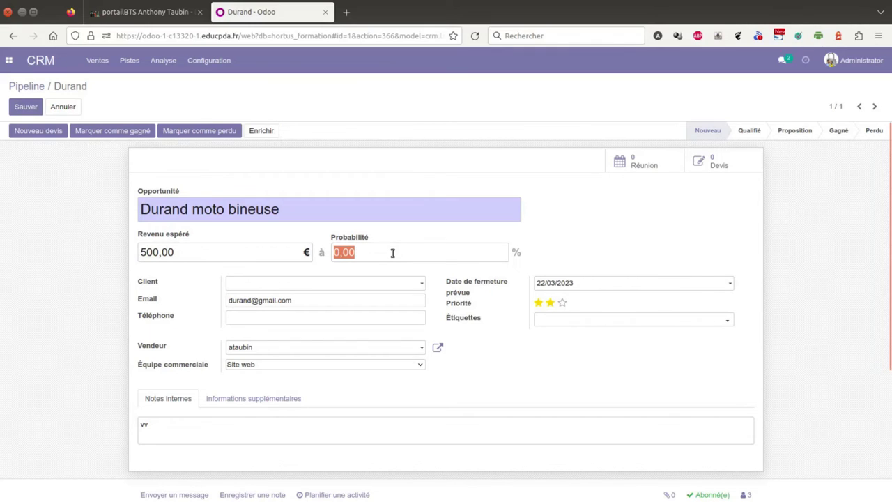
type("60")
left_click(561, 223)
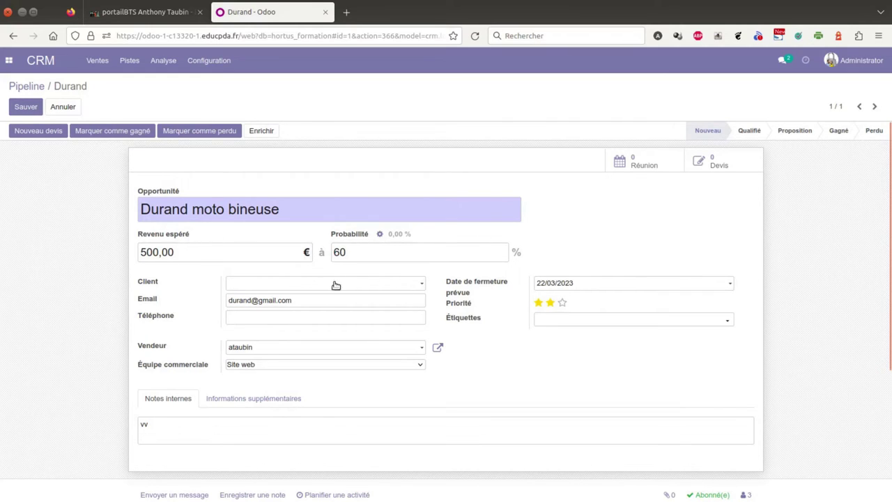
left_click(303, 285)
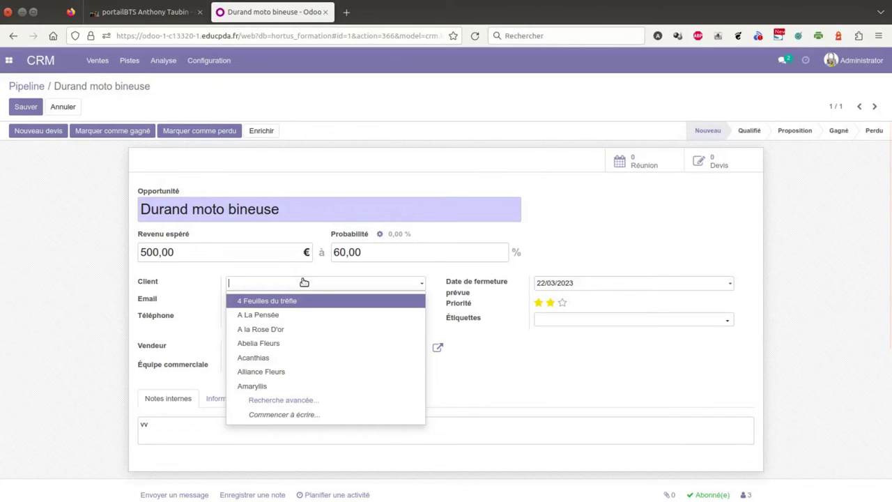
- Enter the customer's name, then create and save it as a Particulier customer with Créer et modifier
type("Durand")
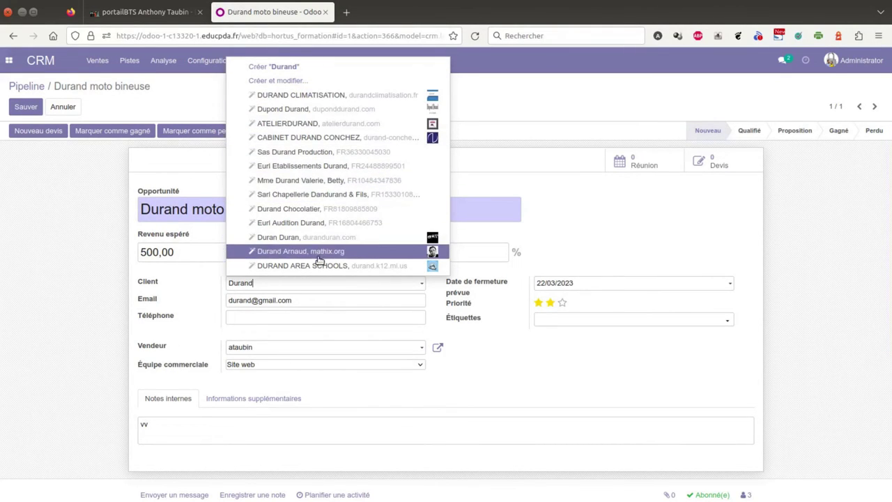
left_click(283, 82)
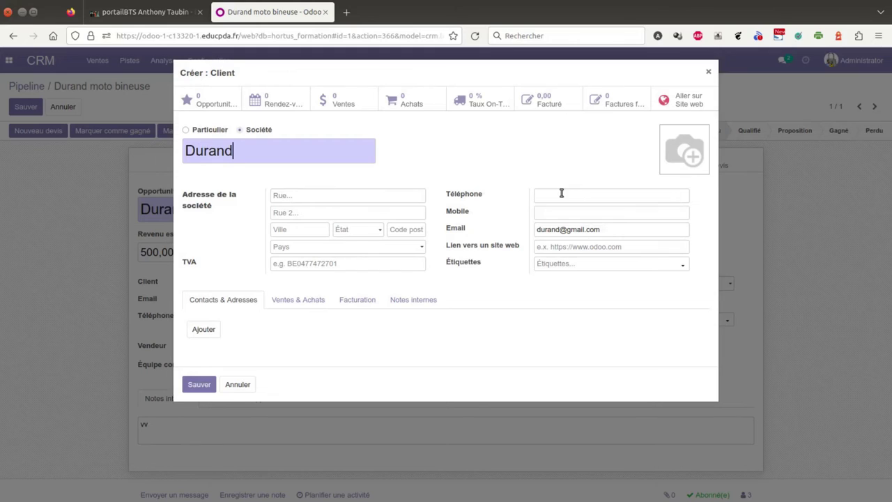
mouse_move(693, 155)
left_click(186, 130)
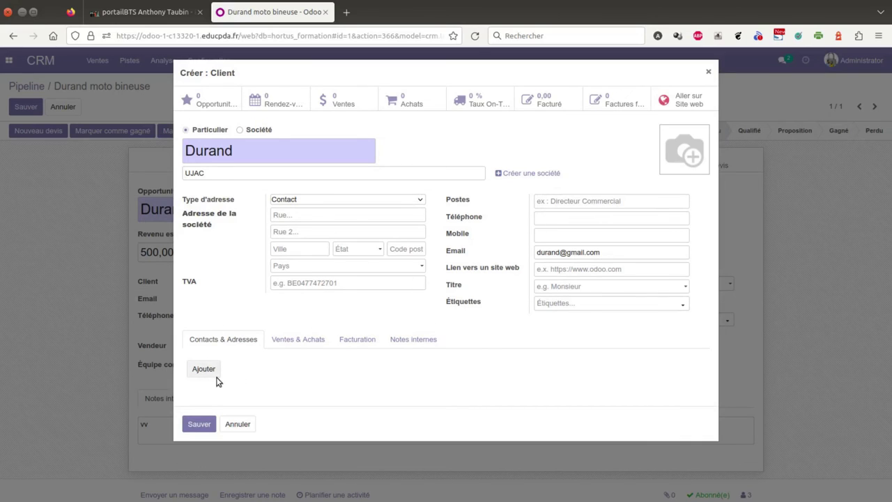
left_click(199, 423)
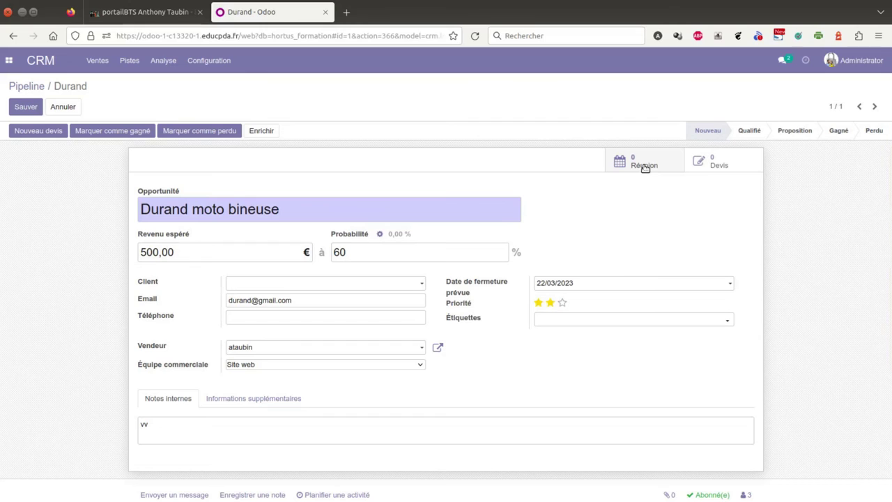
- Save the opportunity via the Devis button, return through the breadcrumb, and re-enter edit mode
left_click(720, 163)
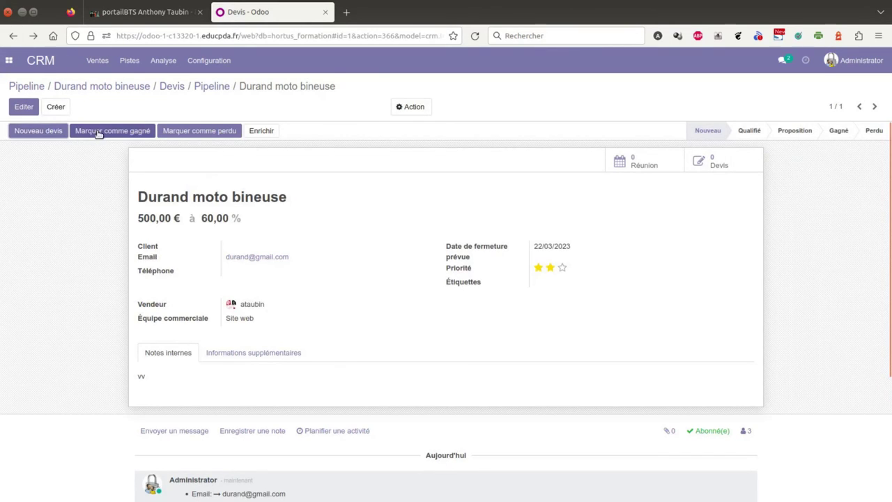
left_click(38, 131)
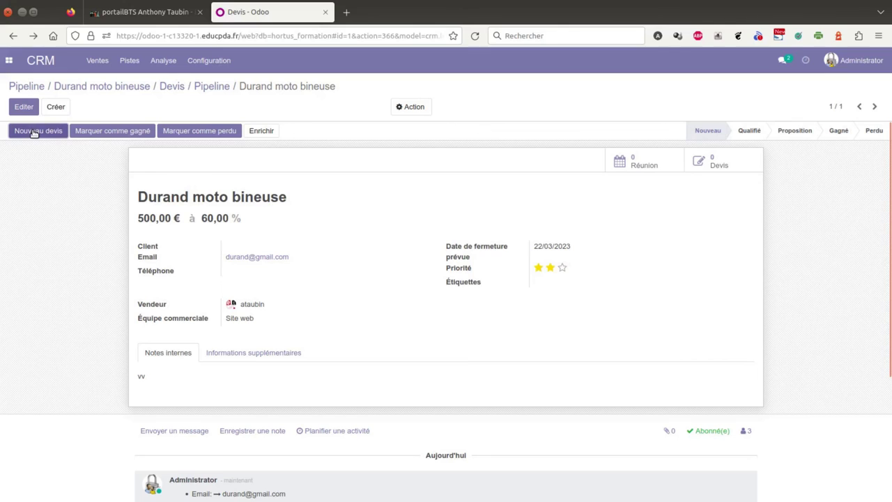
left_click(23, 107)
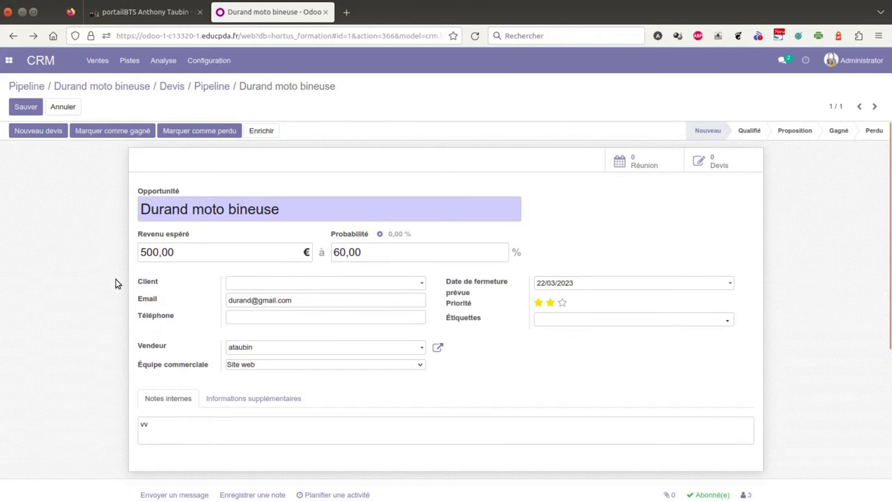
scroll(116, 281, "down", 5)
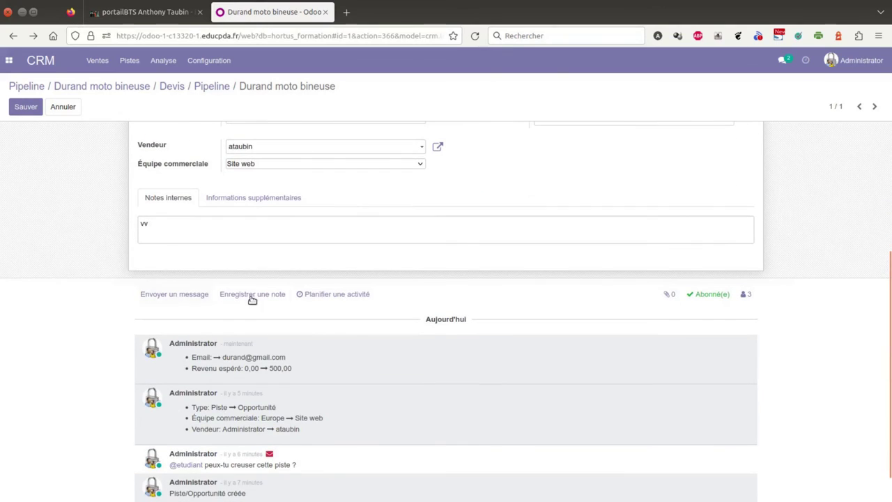
left_click(349, 298)
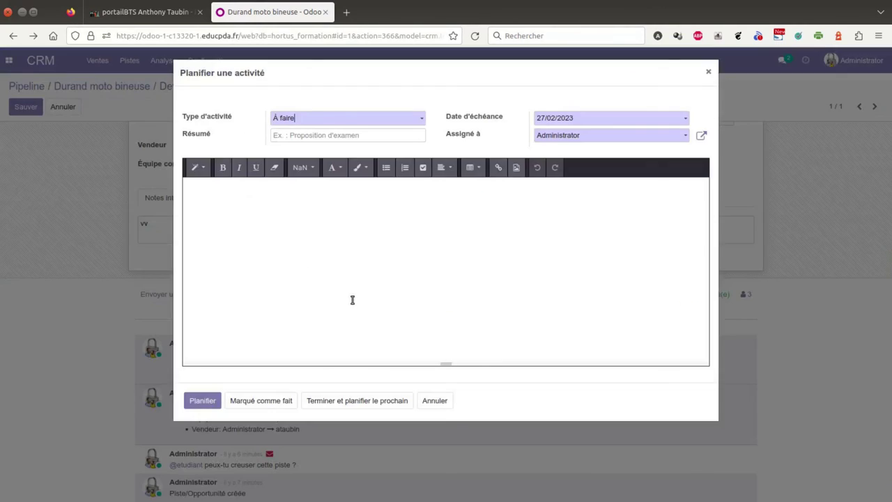
left_click(423, 120)
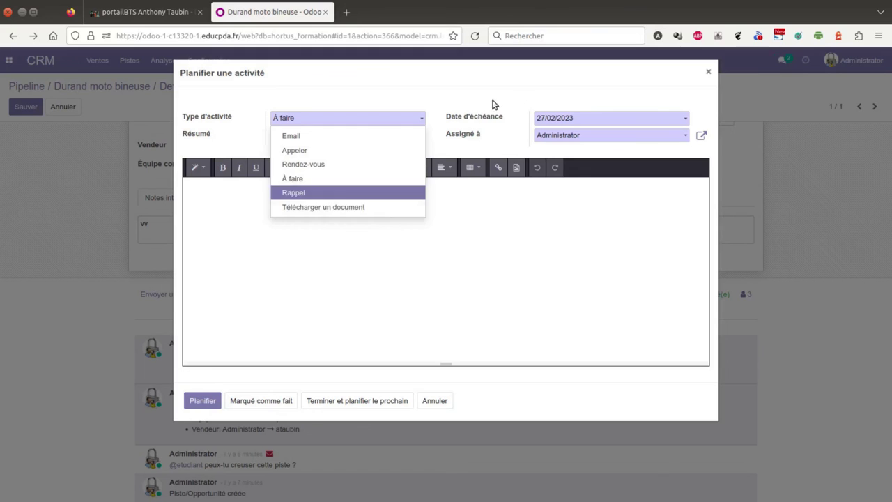
left_click(701, 76)
left_click(708, 71)
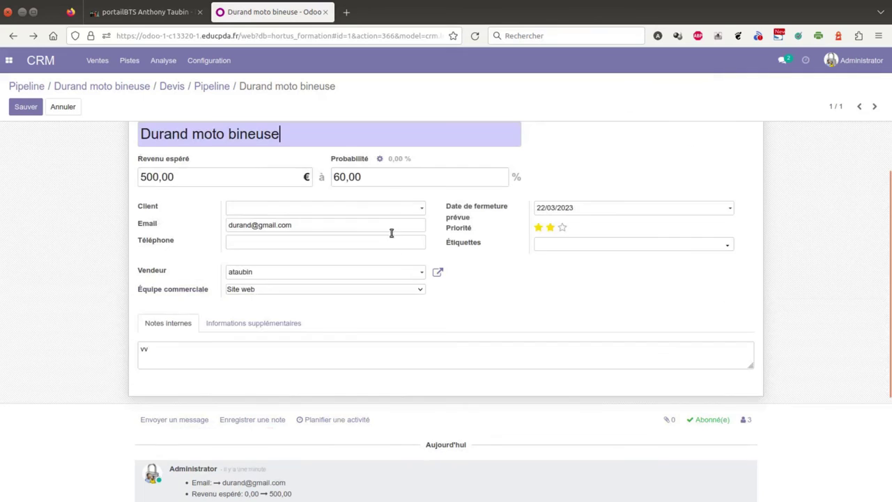